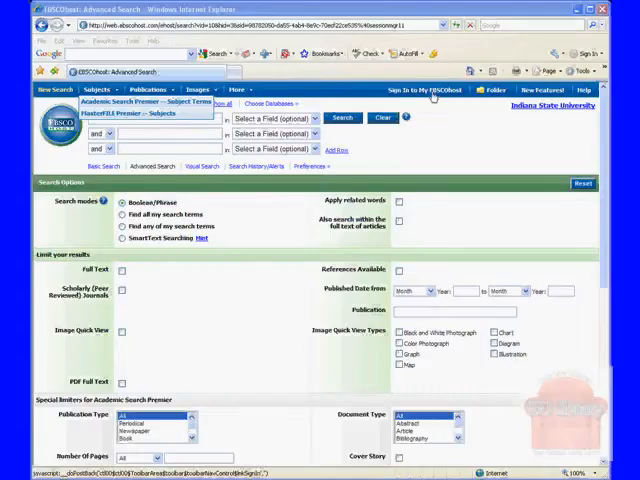
Go to the My EBSCOhost sign-in page from the toolbar
left_click(432, 92)
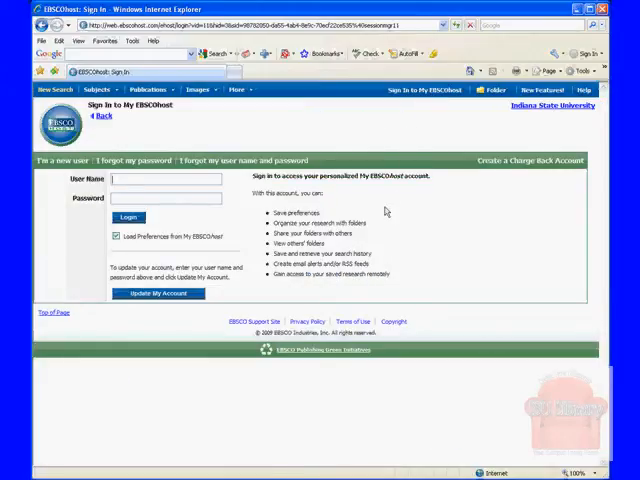
Choose 'I'm a new user' to bring up the account-creation form
left_click(60, 162)
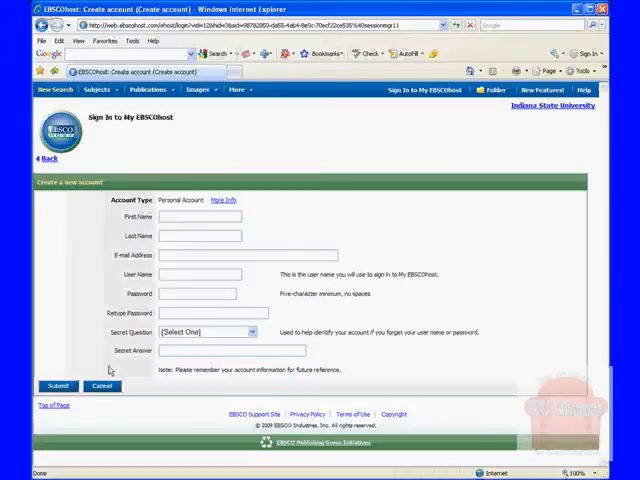
Leave the account form, return to sign-in and log in with user name and password
left_click(48, 158)
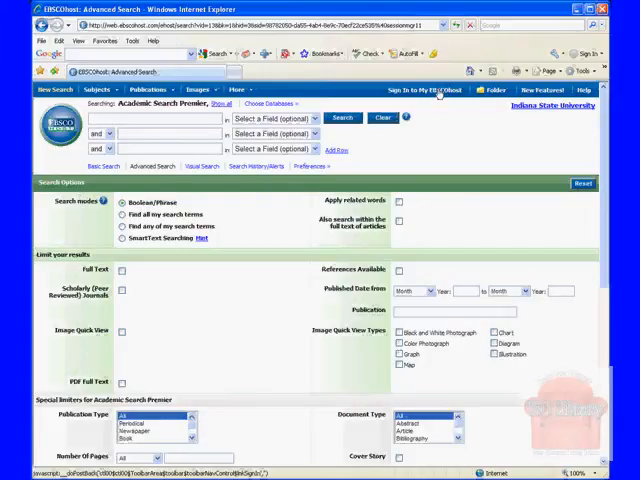
left_click(424, 90)
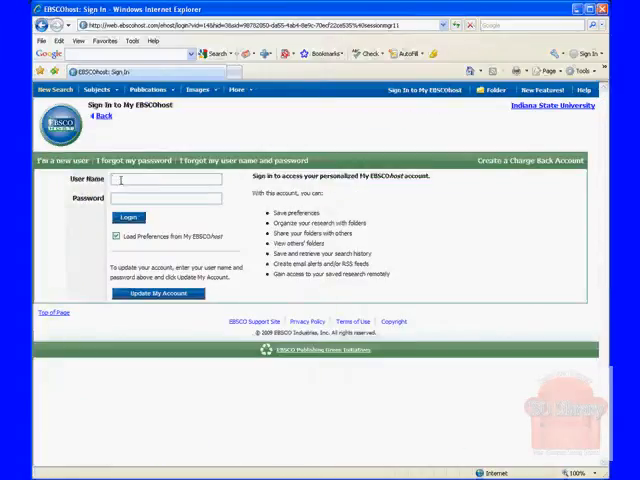
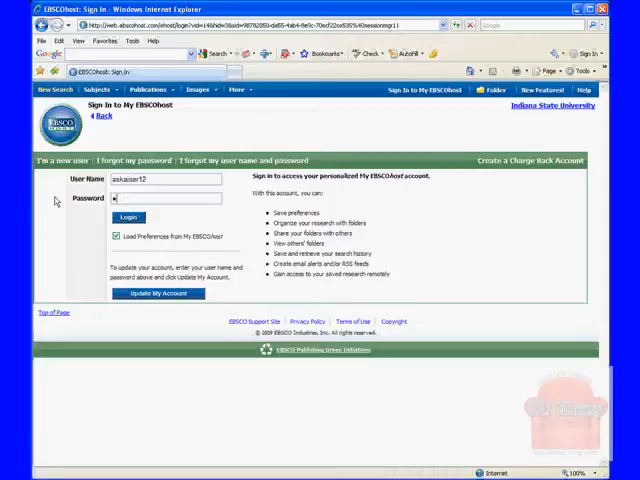
type("********")
left_click(128, 217)
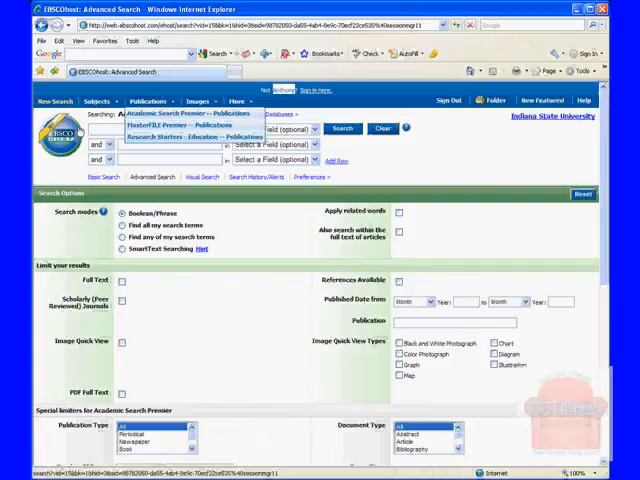
mouse_move(148, 89)
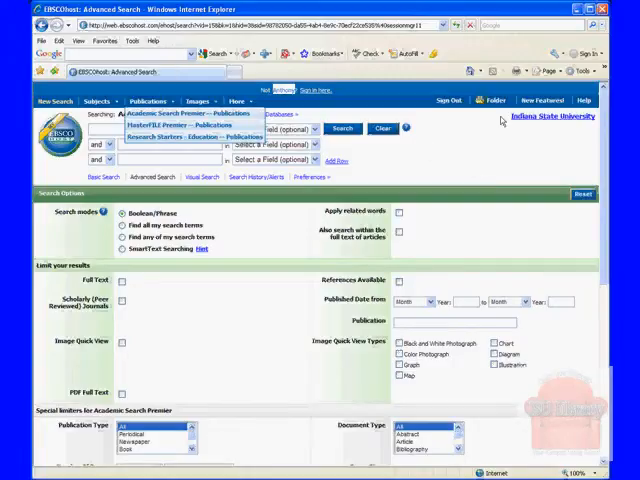
View the personal folder listing three saved Civil War-era Kansas and Missouri articles
left_click(497, 104)
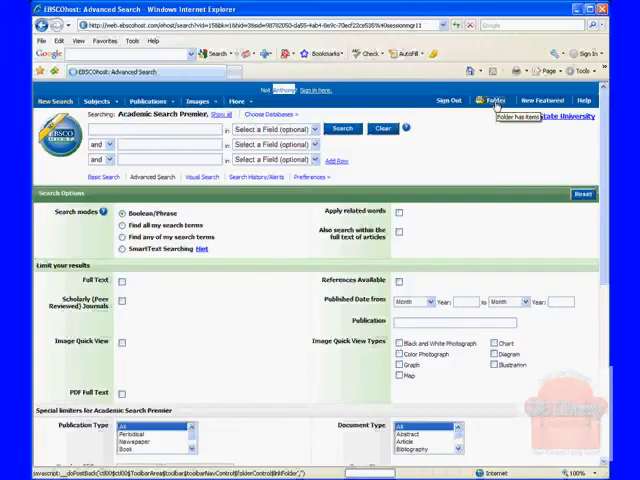
scroll(388, 245, "down", 2)
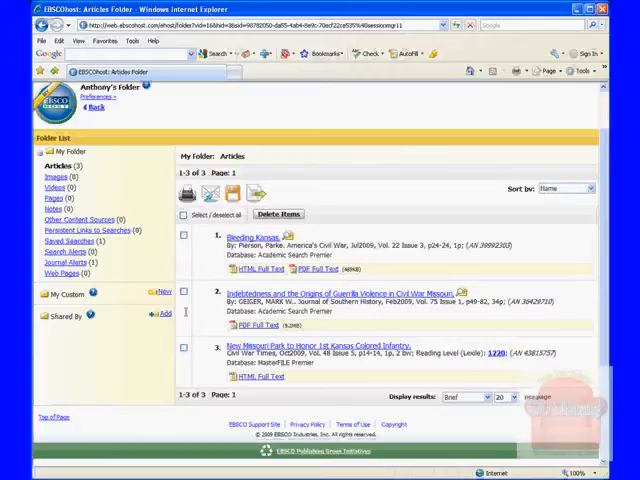
scroll(440, 200, "up", 2)
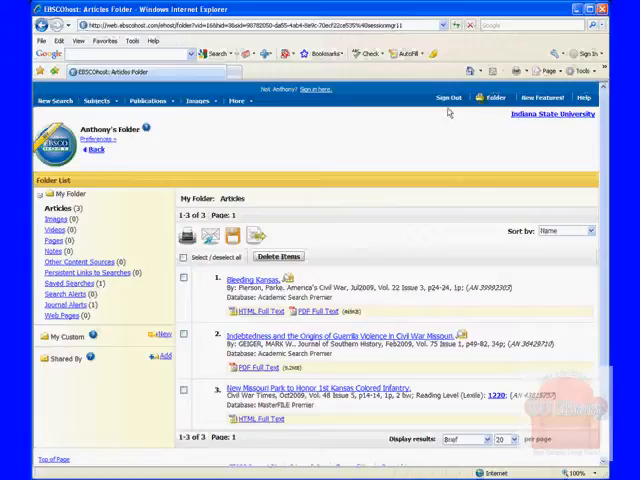
scroll(374, 270, "down", 2)
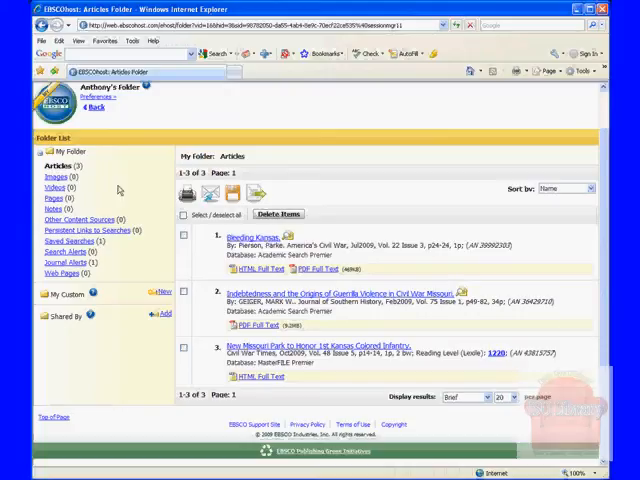
scroll(131, 189, "up", 2)
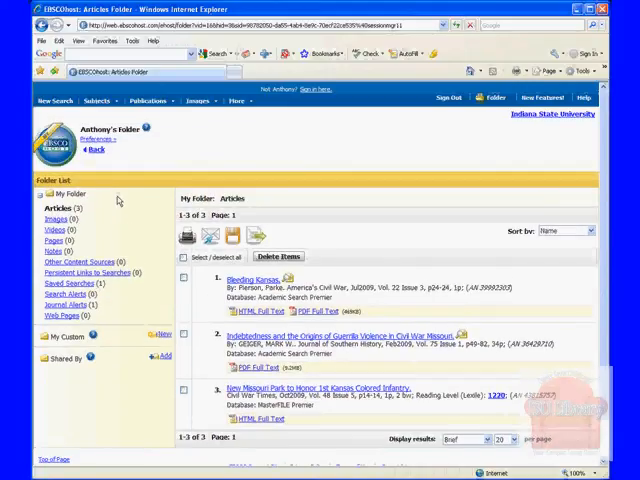